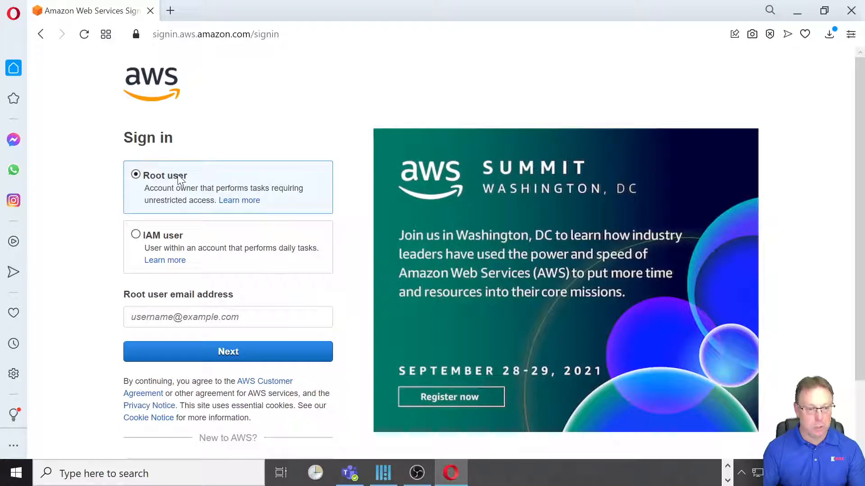
- Enter the root user e-mail address and continue to the next sign-in step
left_click(152, 313)
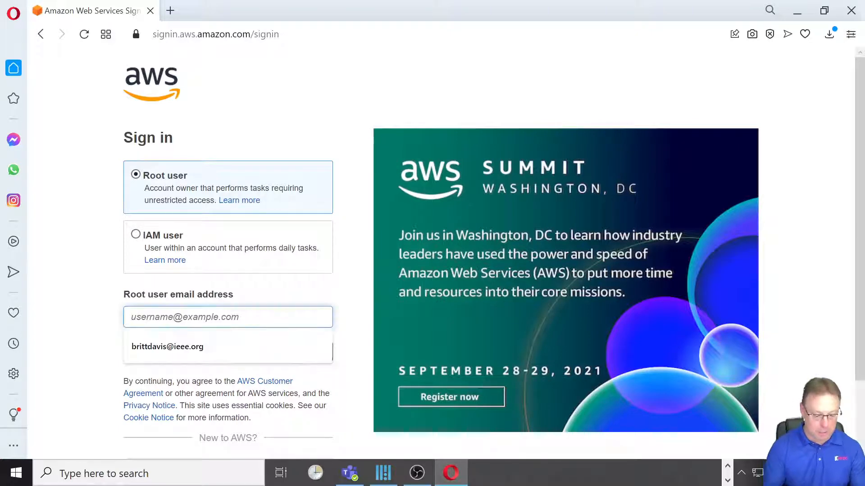
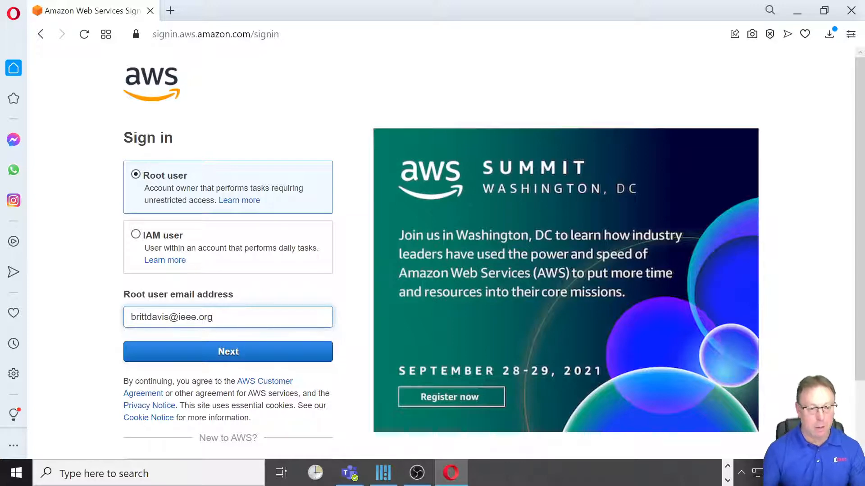
left_click(253, 358)
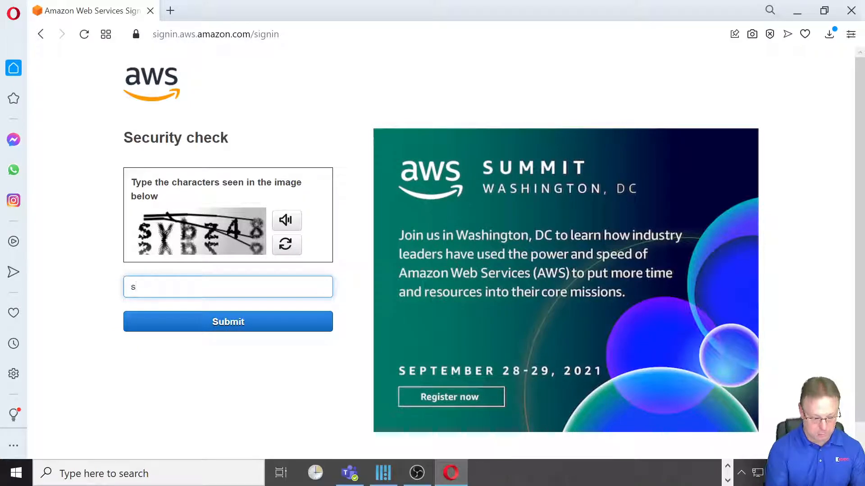
- Pass the CAPTCHA security check, enter the root account password and sign in
type("svbz48")
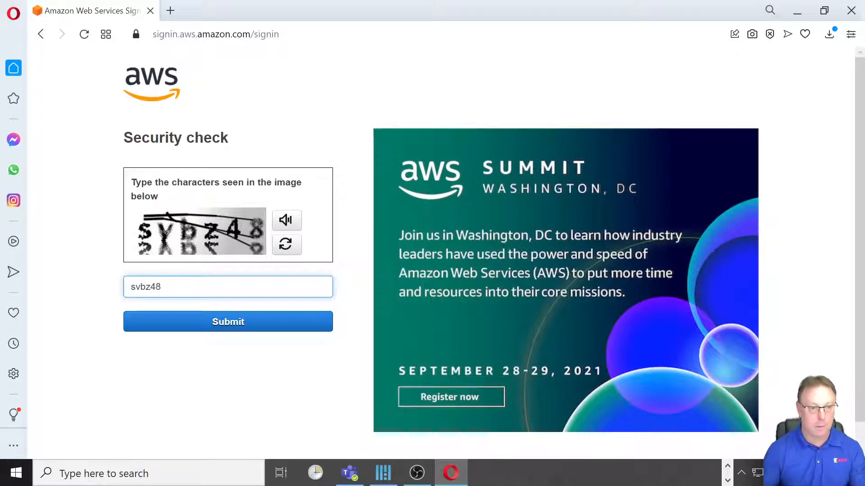
left_click(230, 329)
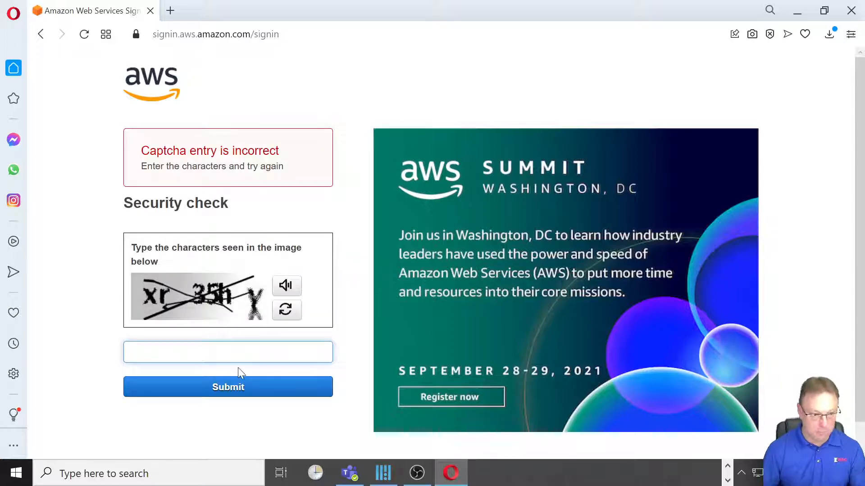
type("xr")
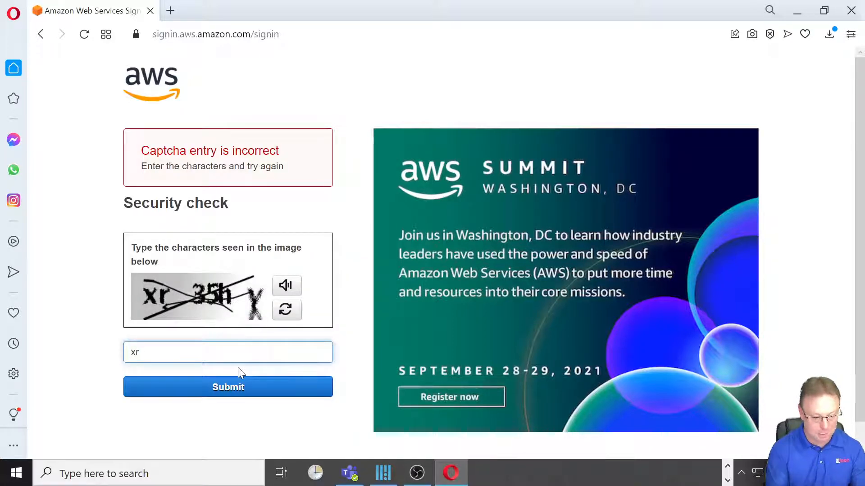
type("35h")
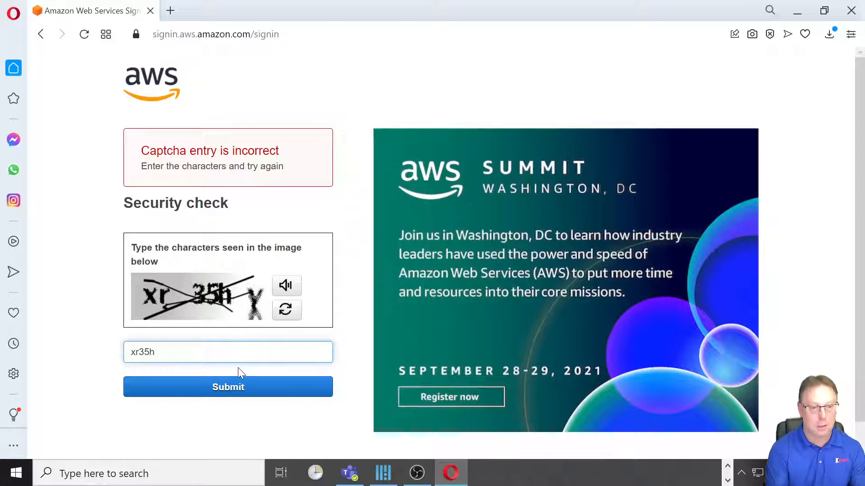
type("Y")
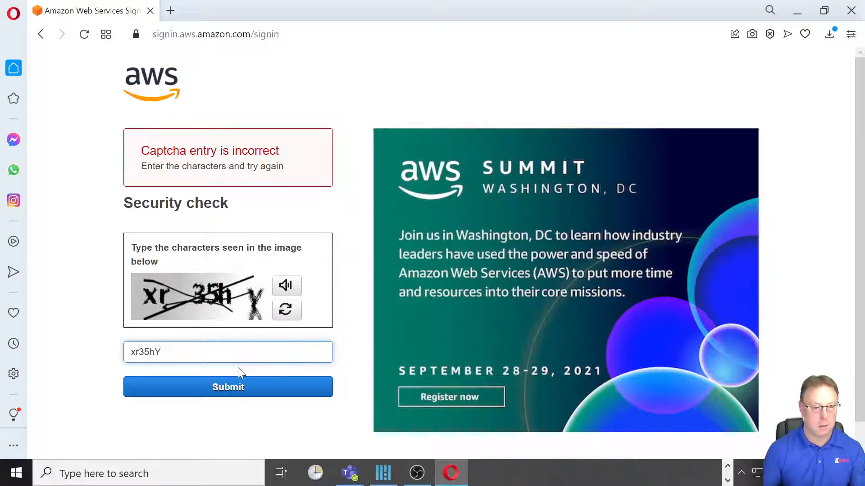
left_click(284, 392)
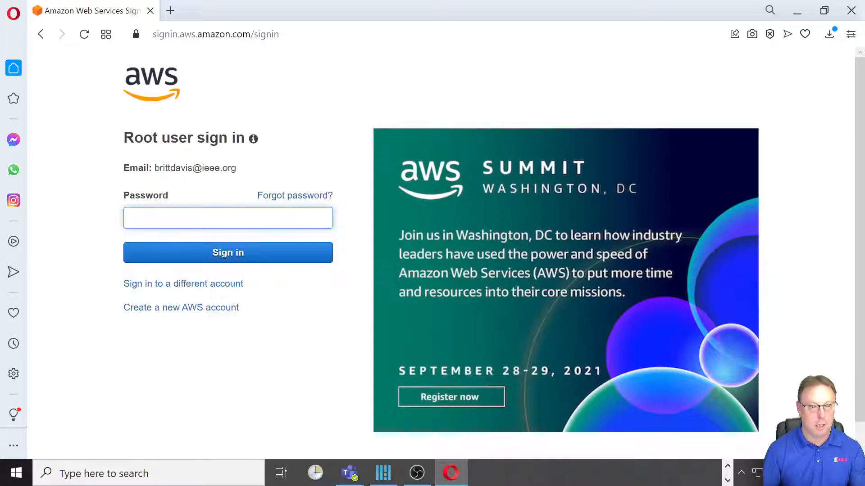
type("•••••••")
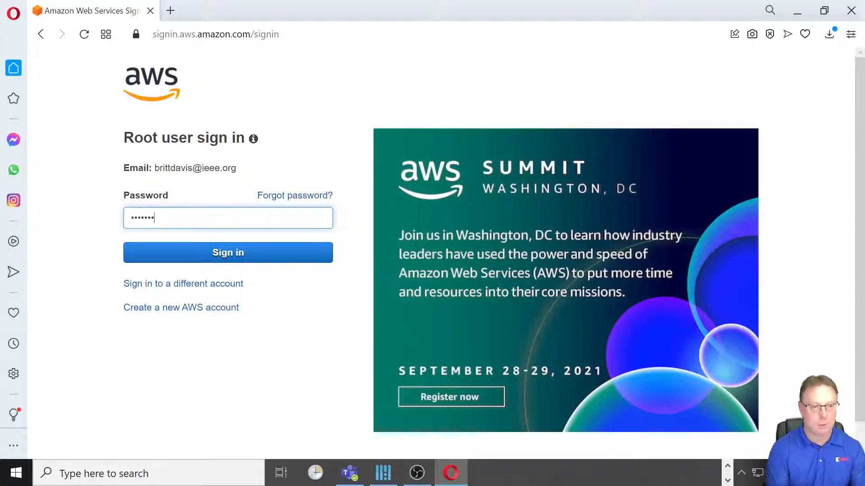
left_click(227, 252)
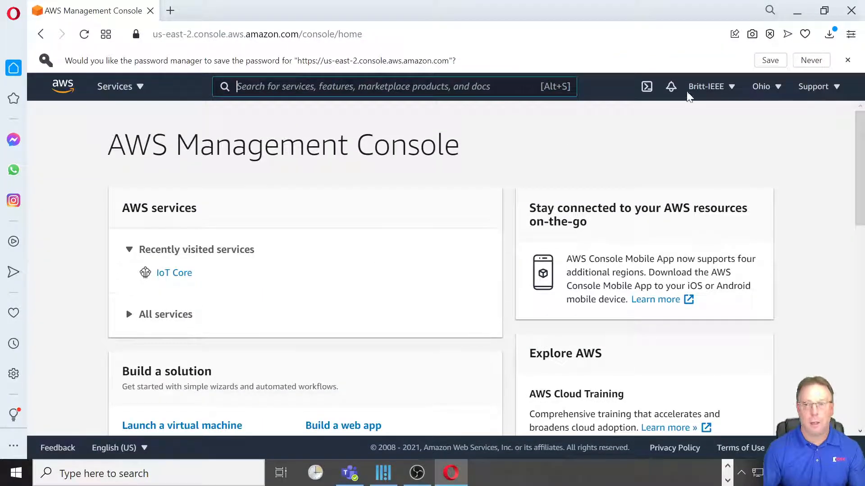
- Dismiss the save-password offer and open IoT Core by searching 'iot core'
left_click(847, 60)
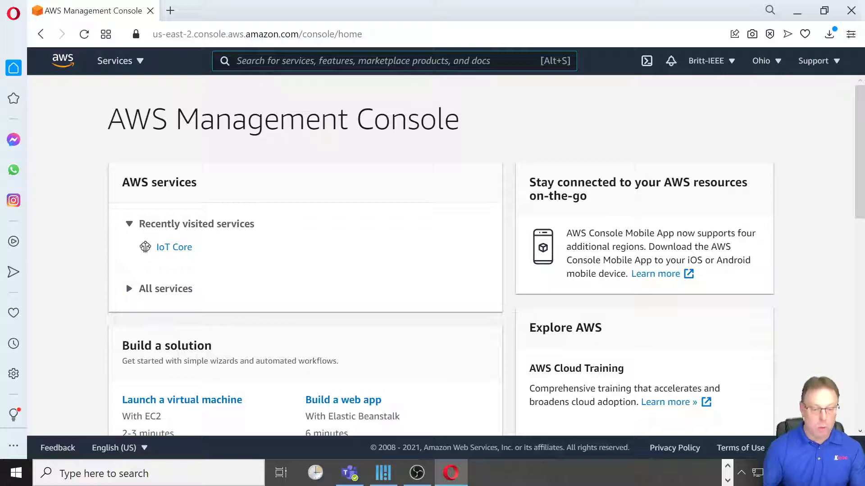
type("iot ")
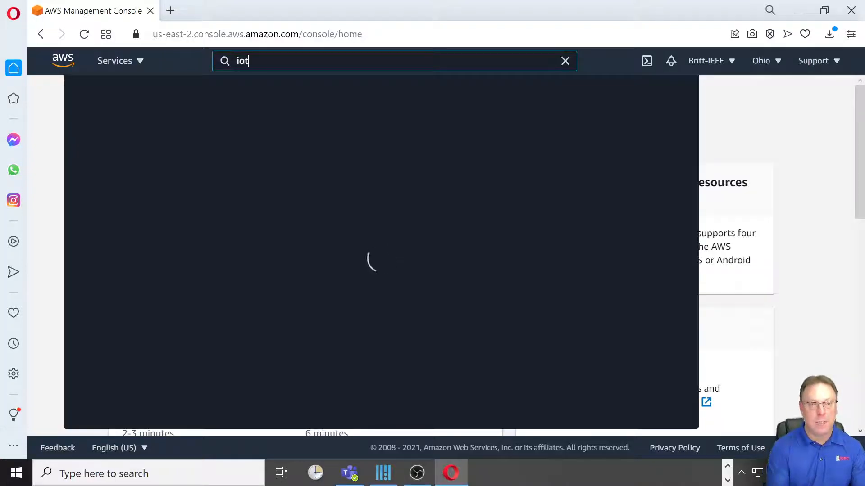
type("core")
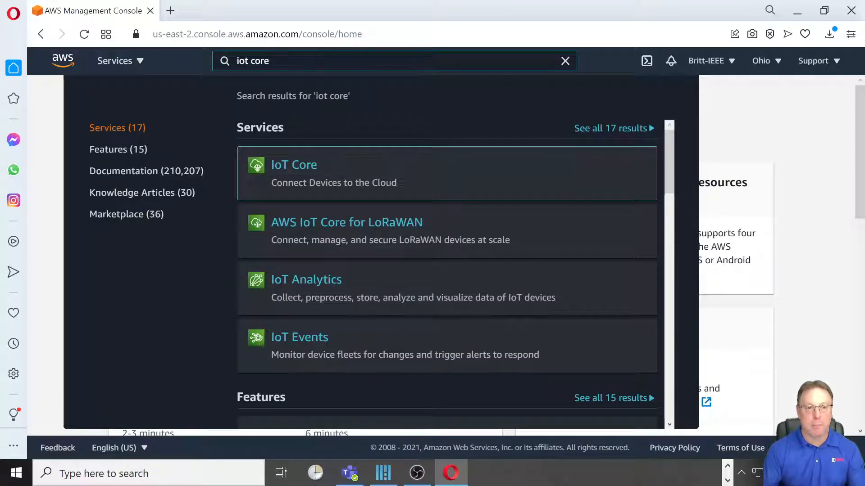
mouse_move(328, 159)
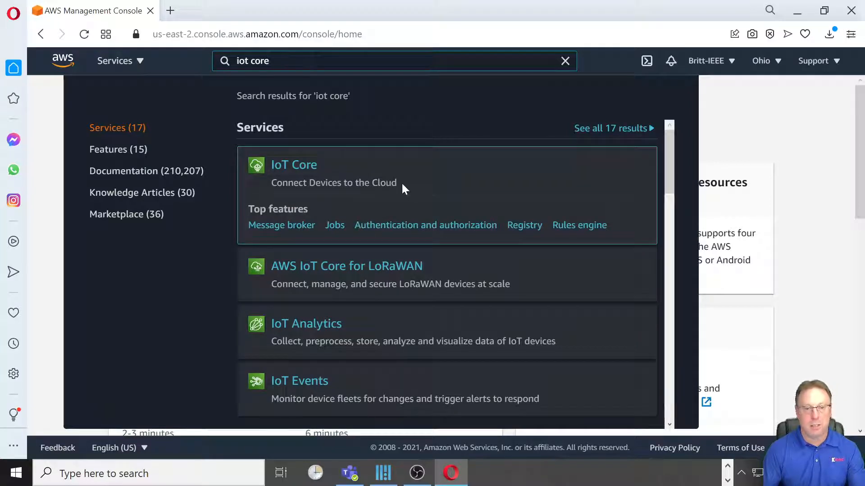
left_click(291, 165)
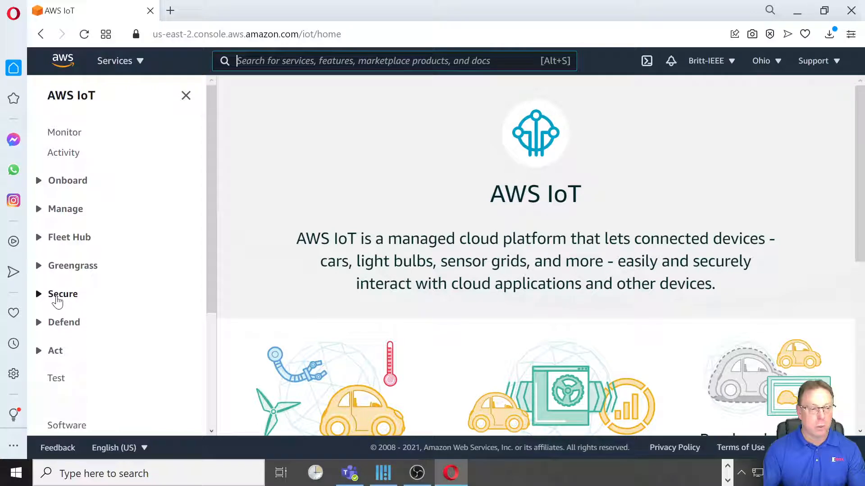
- Go to Secure > Policies in the IoT sidebar and start a new policy
left_click(57, 301)
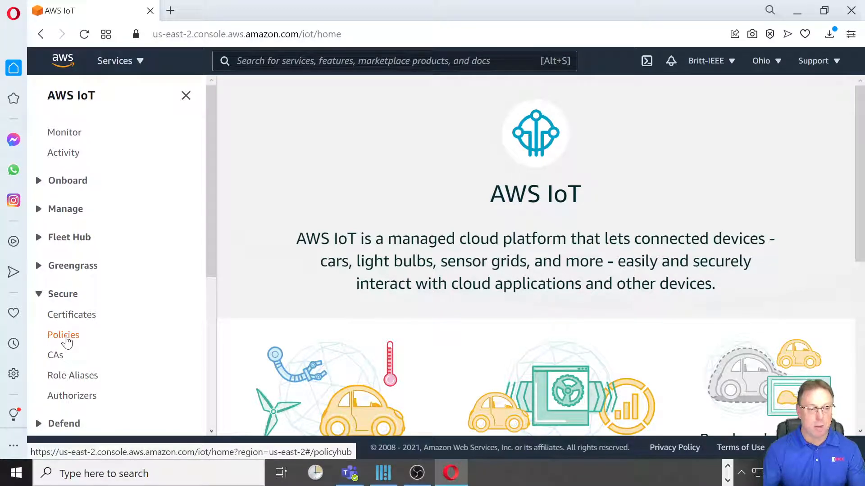
left_click(64, 335)
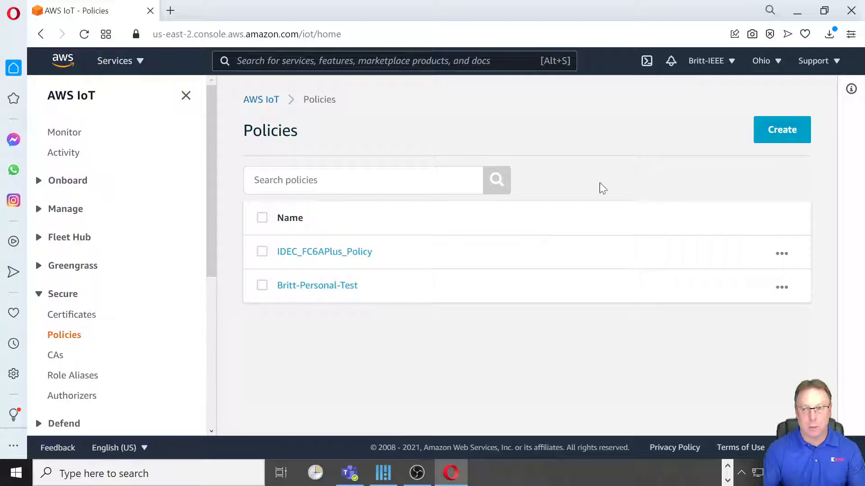
left_click(786, 132)
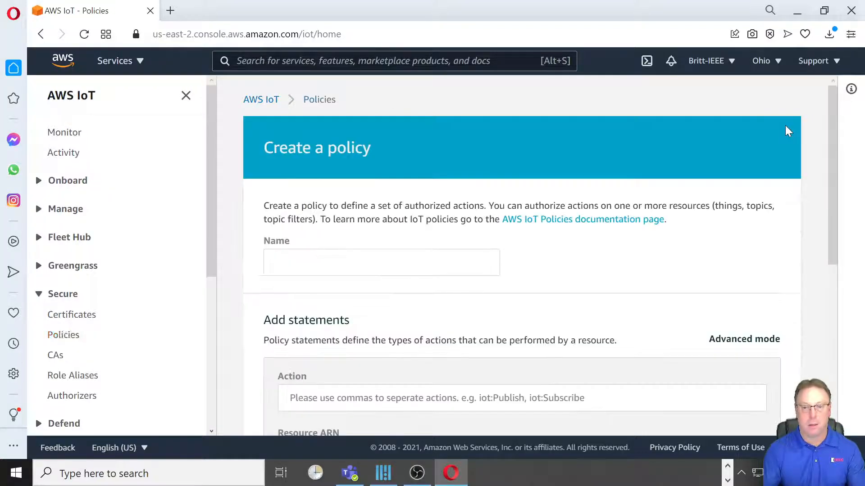
- Enter Video_FC6APlus_Policy as the policy name, then scroll to the statements
left_click(273, 254)
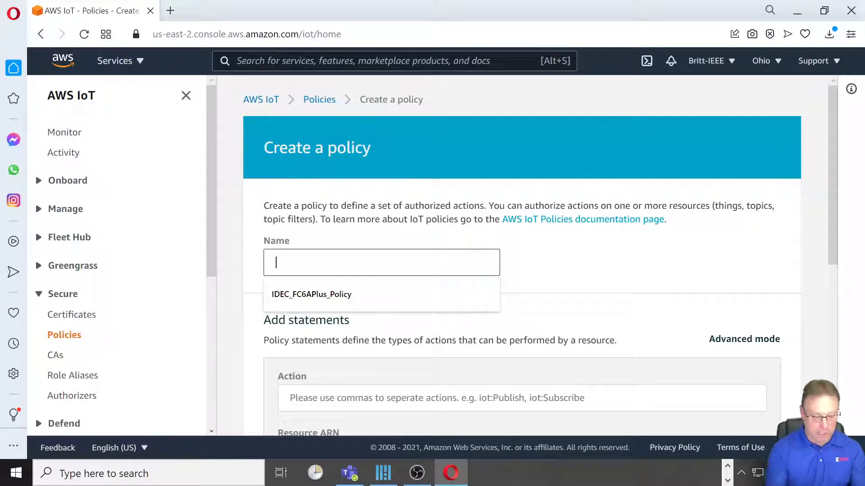
type("Video_")
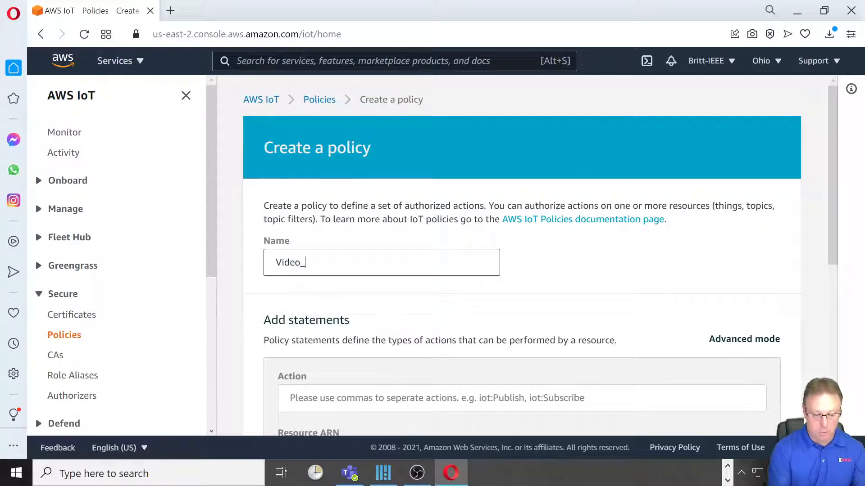
type("FC")
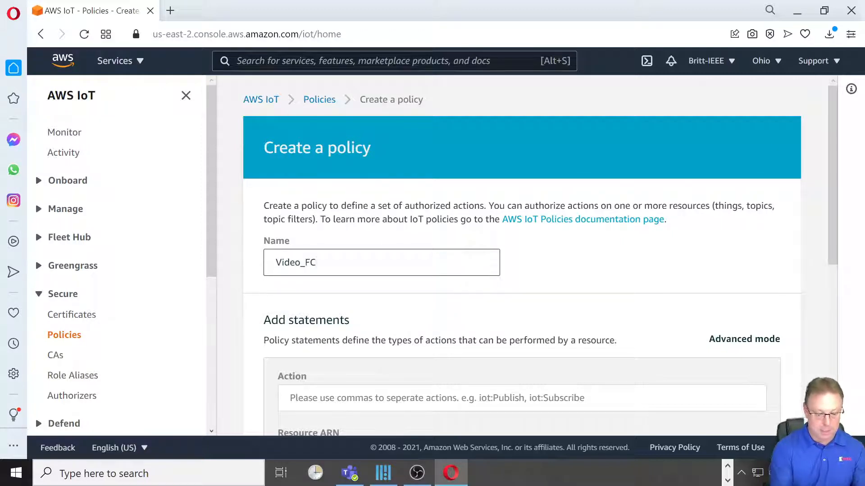
type("6APlus")
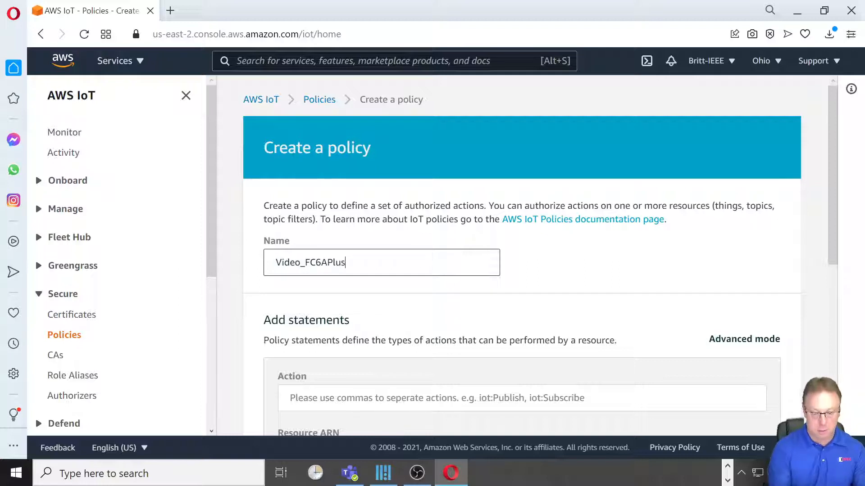
type("_Polic")
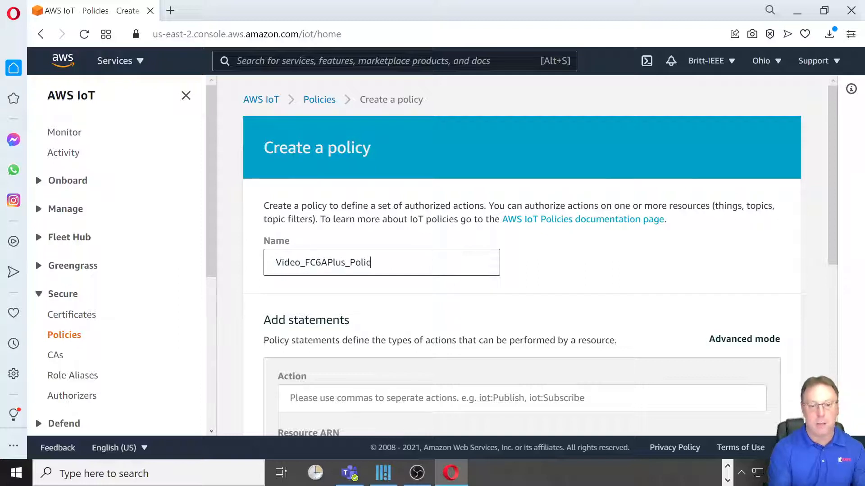
type("y")
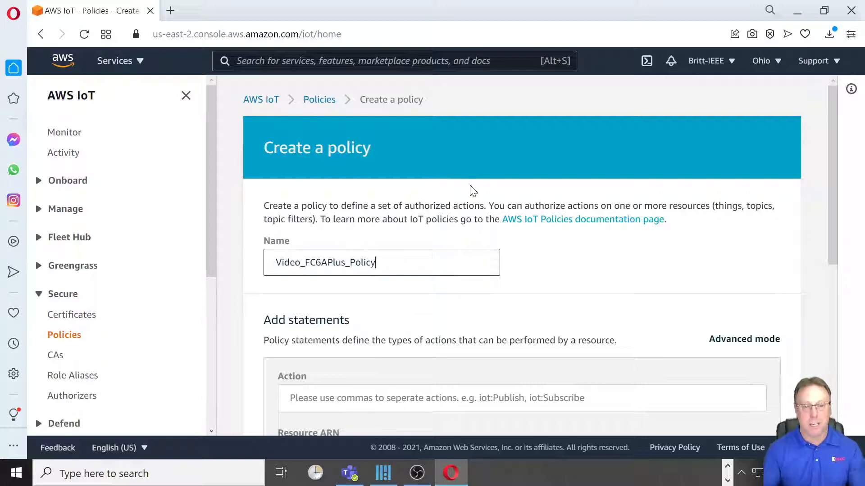
scroll(473, 189, "down", 5)
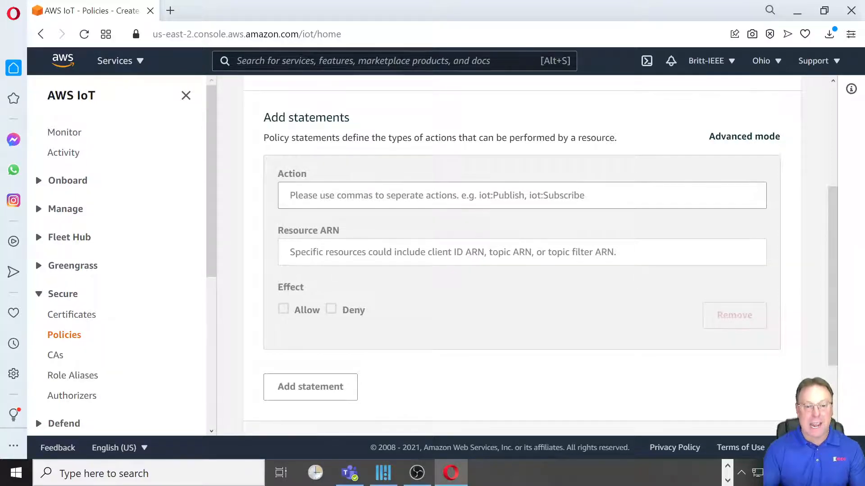
- Set the policy statement's action to iot:*
left_click(391, 195)
type("i")
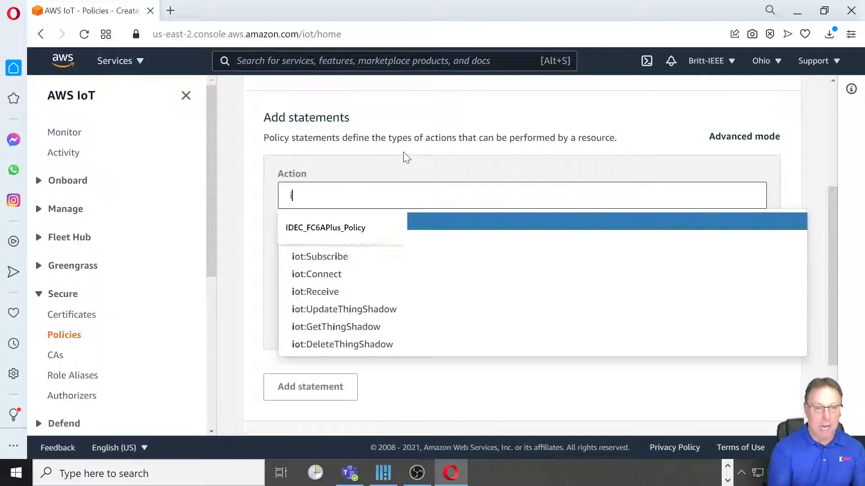
type("ot")
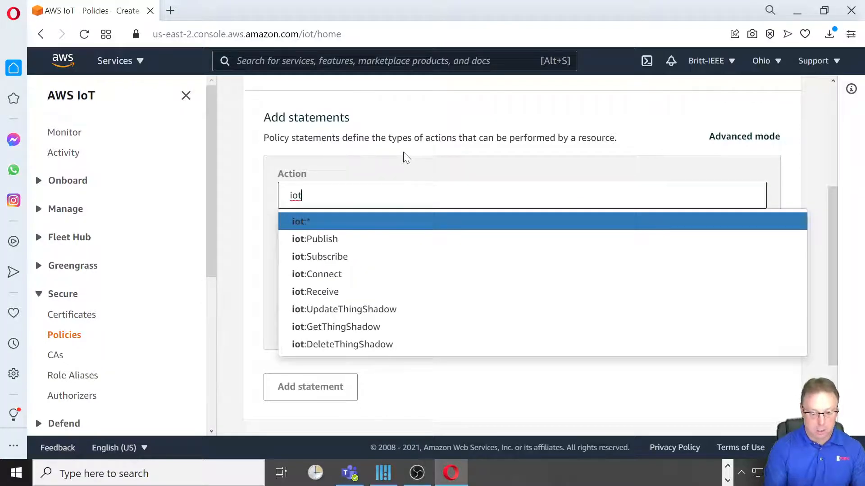
type(":*")
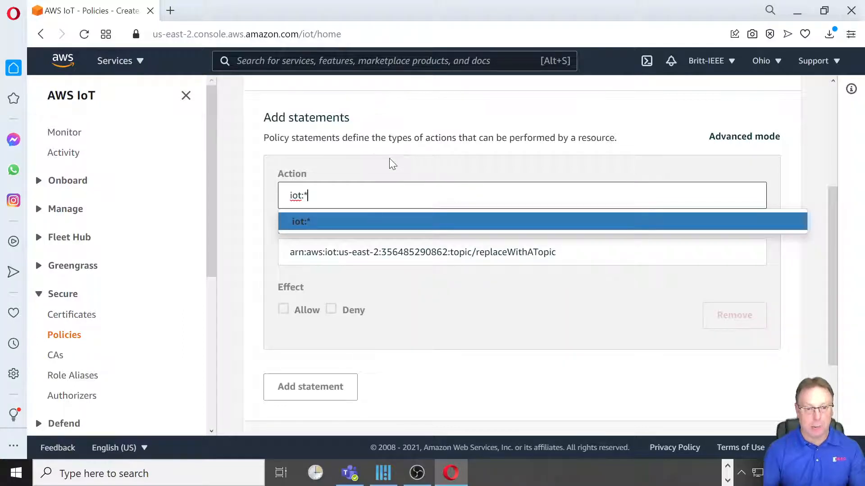
key("BackSpace")
key("BackSpace")
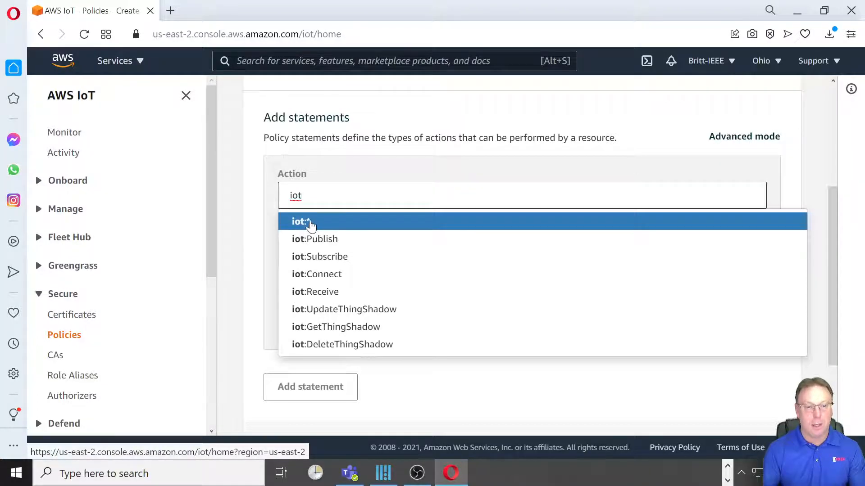
left_click(310, 225)
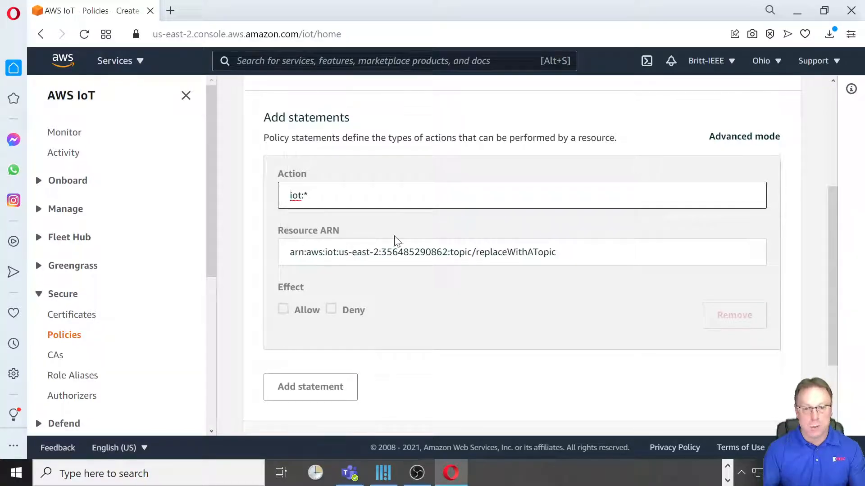
- Set the resource to *, make the effect Allow, and create the policy
left_click_drag(556, 253, 503, 252)
key("ctrl+a")
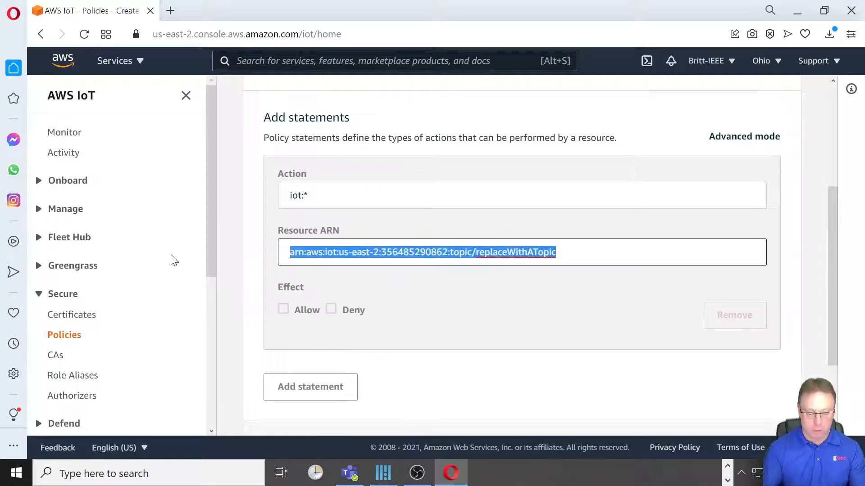
type("*")
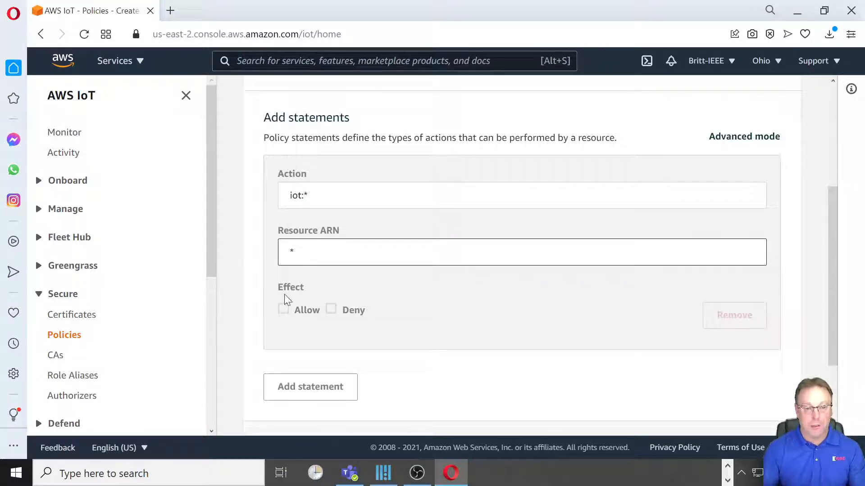
left_click(282, 311)
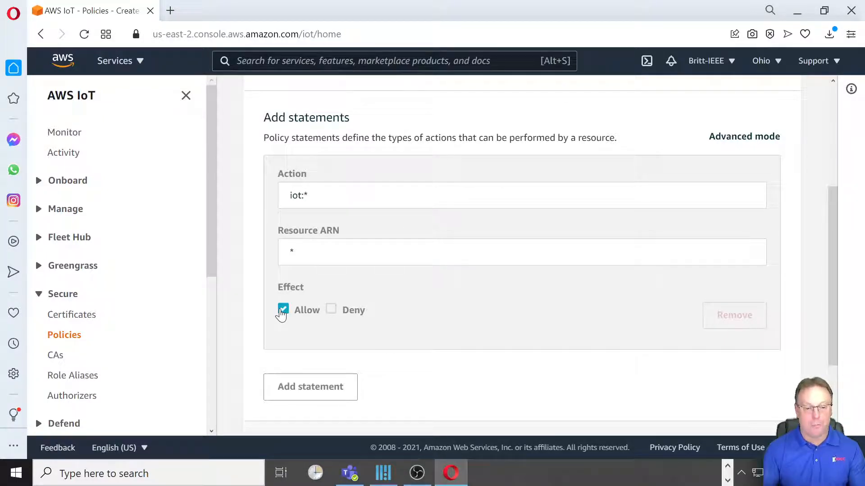
scroll(486, 291, "up", 3)
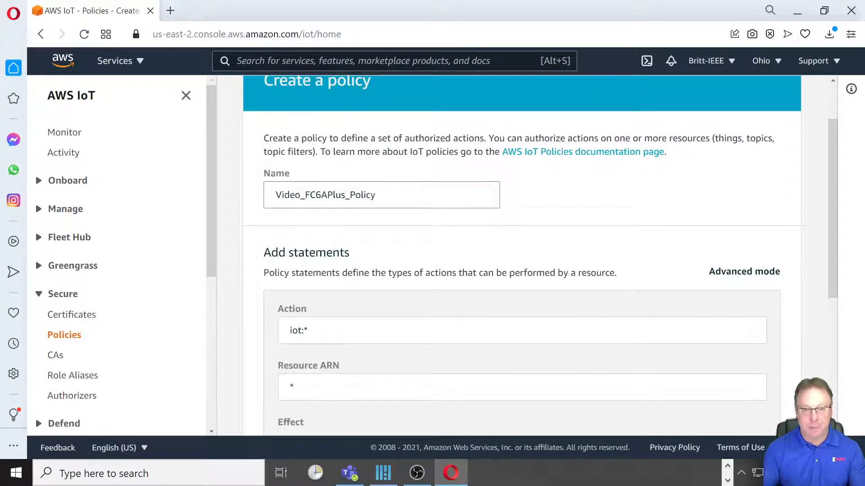
scroll(378, 215, "down", 3)
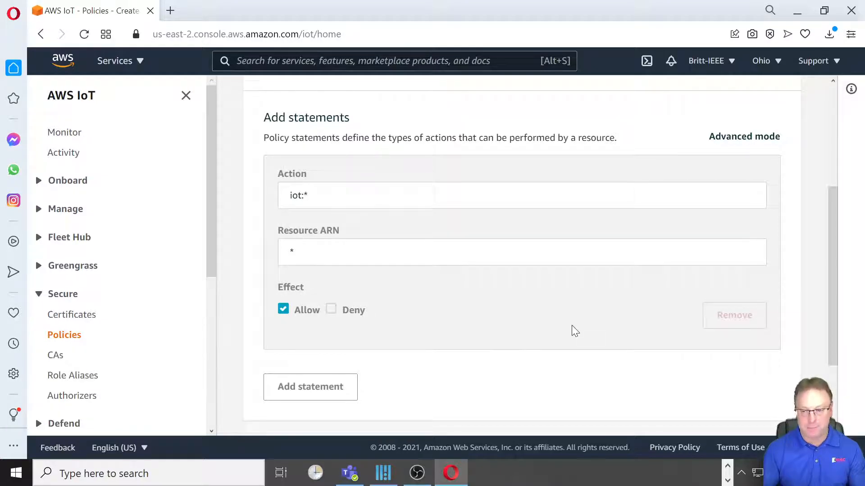
scroll(573, 330, "down", 2)
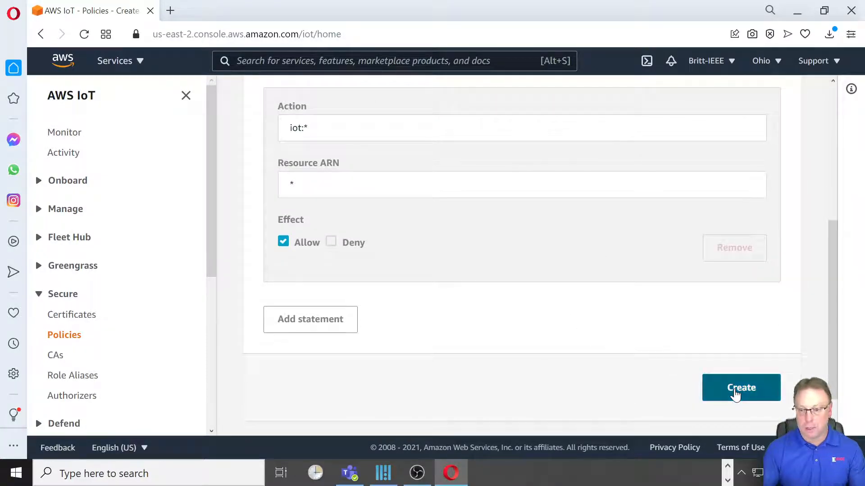
left_click(735, 394)
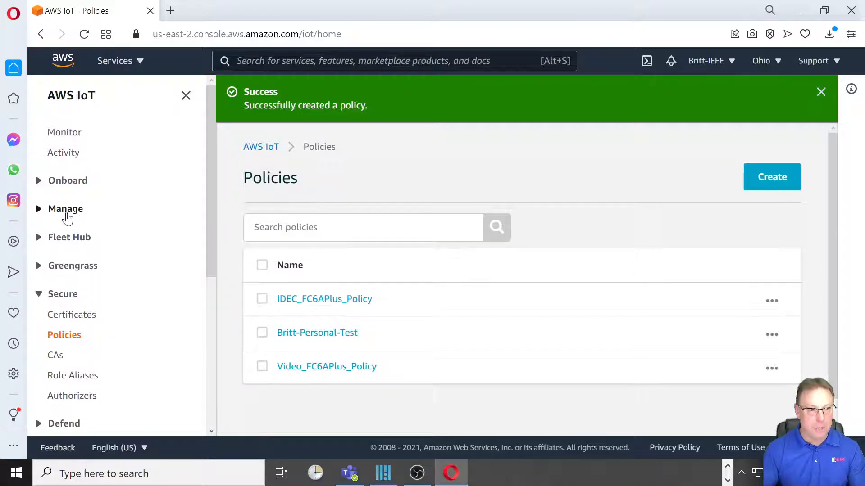
- Go to Manage > Things in the IoT sidebar and start creating things
left_click(65, 210)
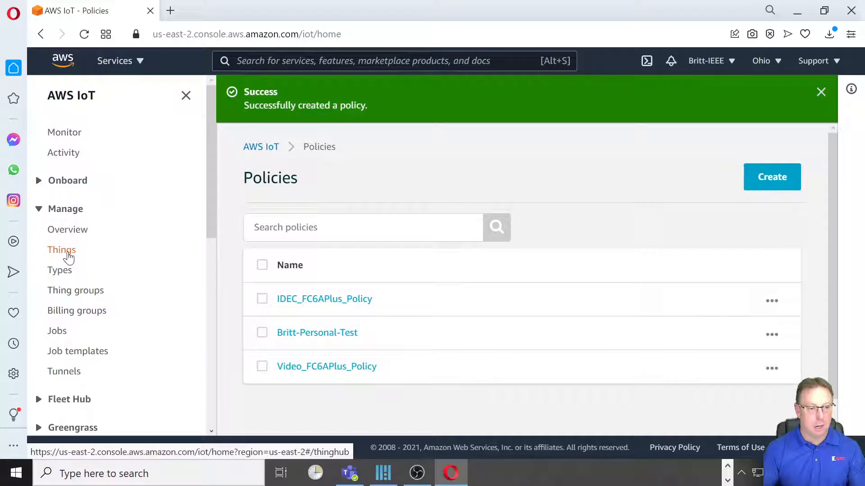
left_click(64, 251)
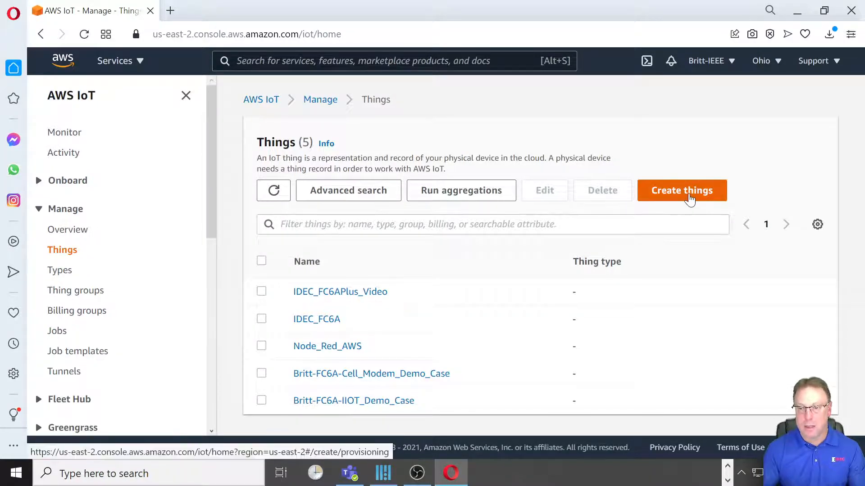
left_click(690, 198)
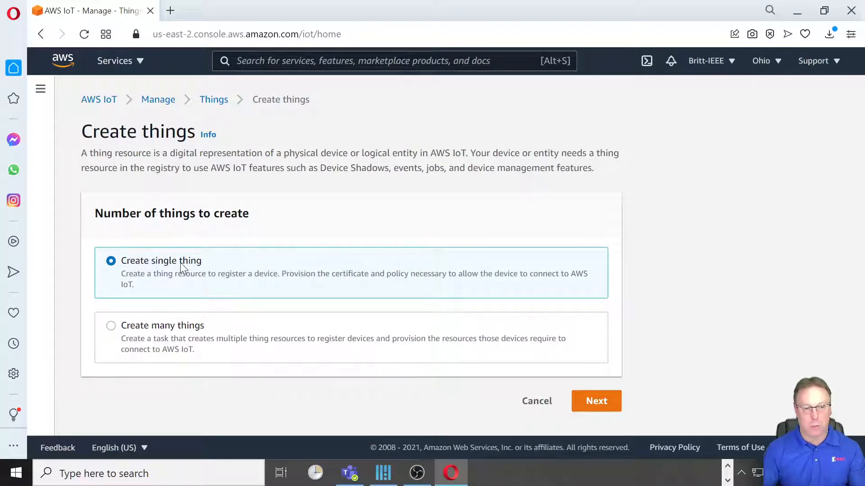
- Create a single thing named Video_FC6APlus and advance to the certificate step
left_click(597, 400)
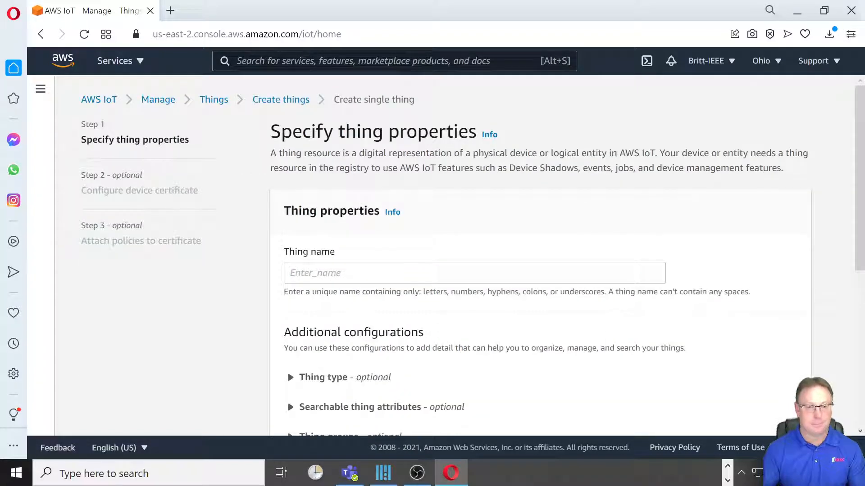
scroll(455, 269, "down", 1)
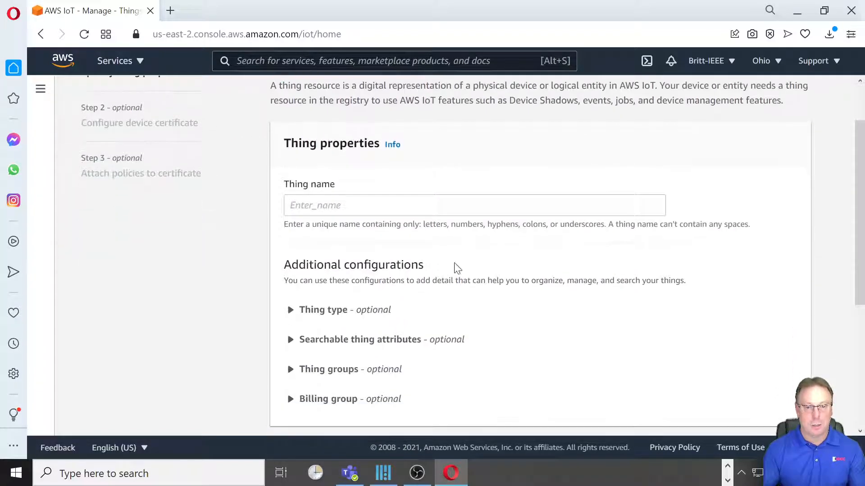
left_click(380, 206)
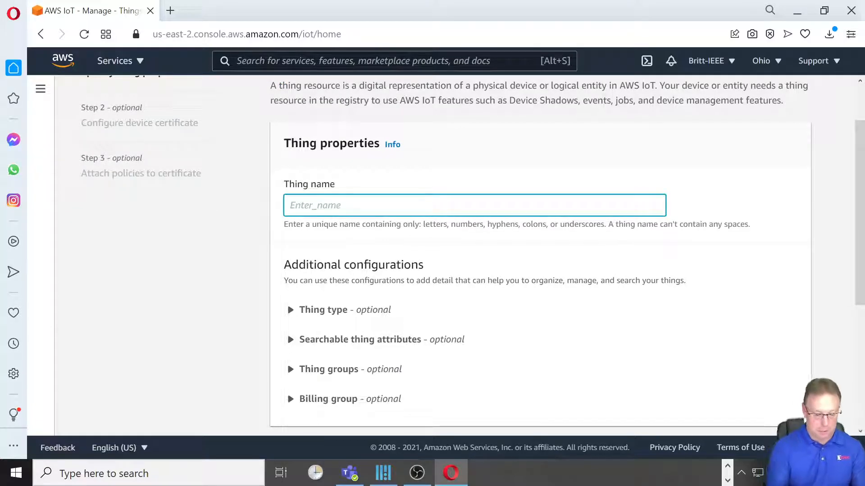
type("Vid")
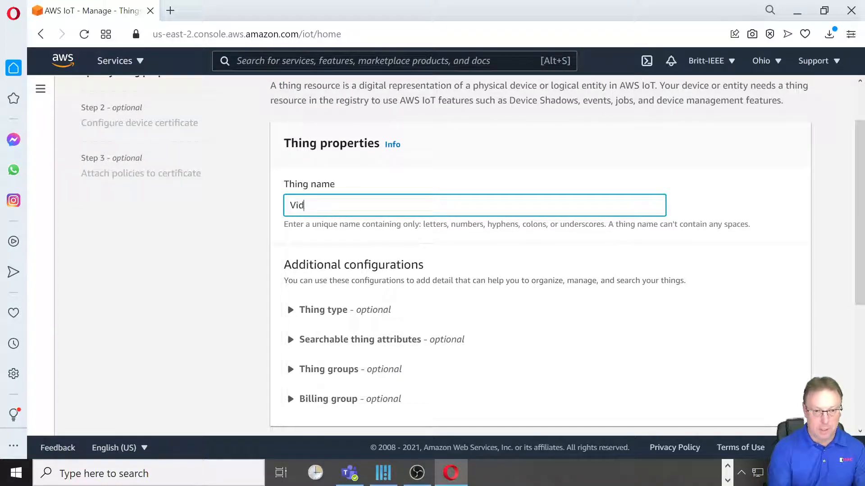
type("eo_FC")
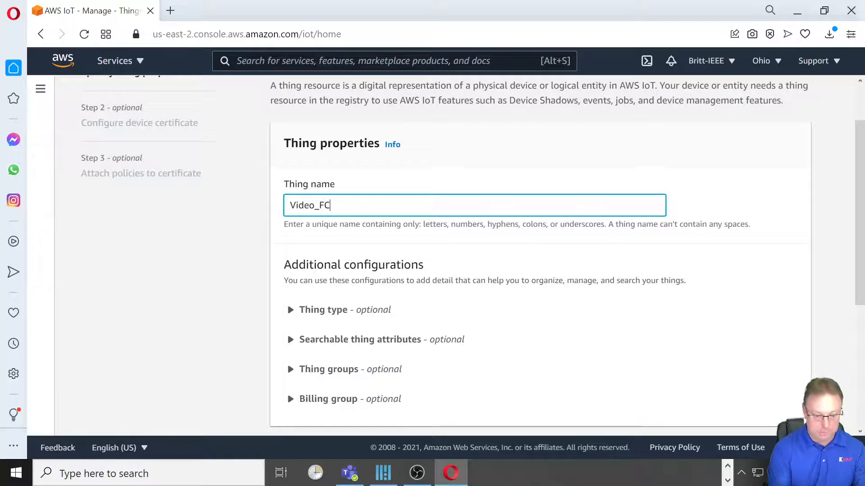
type("6APlus")
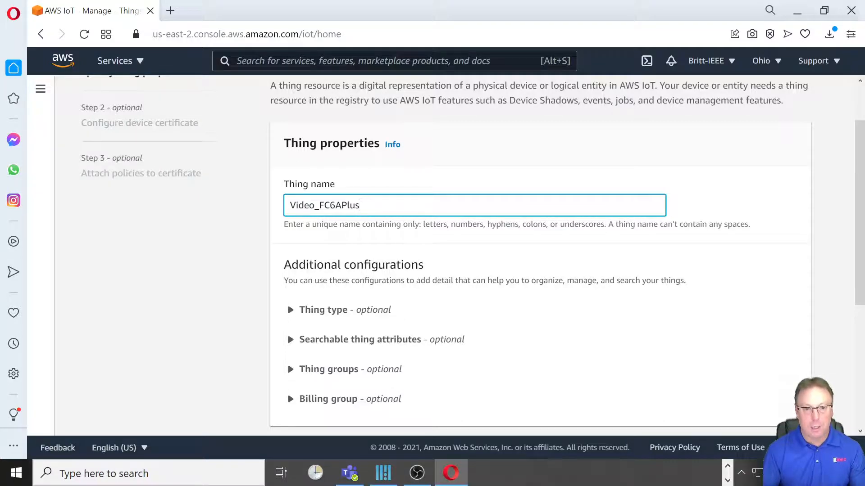
scroll(507, 212, "down", 5)
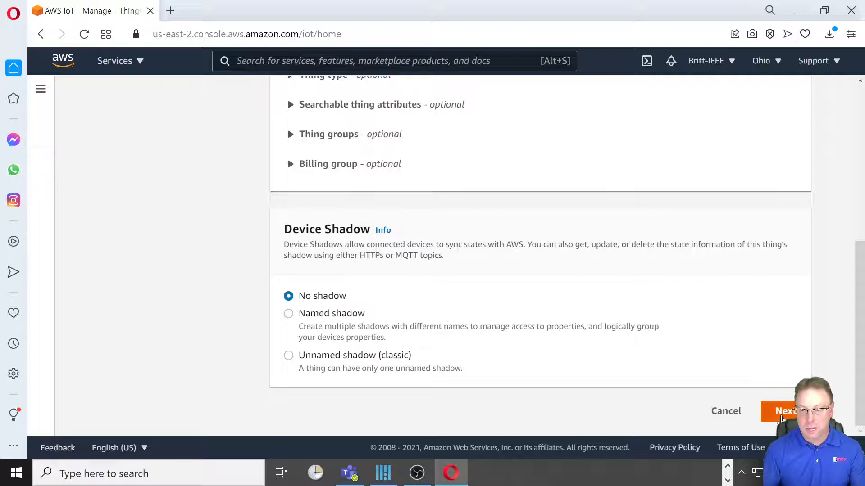
left_click(783, 418)
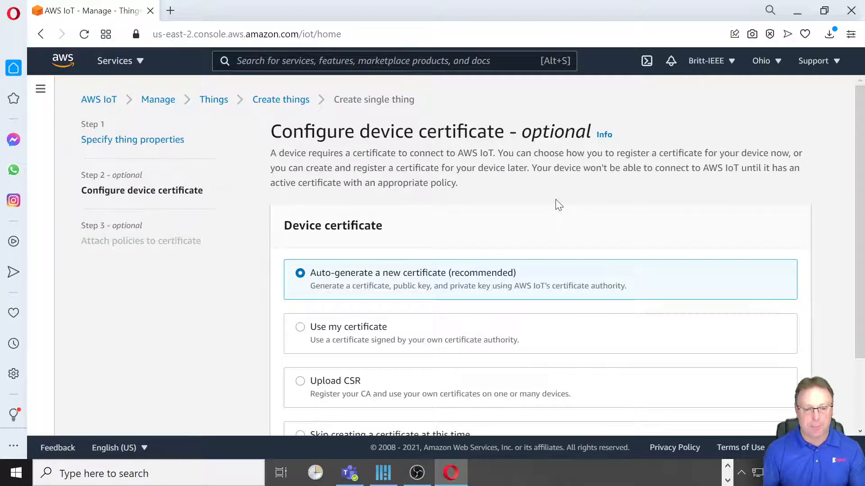
- Keep 'Auto-generate a new certificate' and continue to policy attachment
scroll(556, 202, "down", 2)
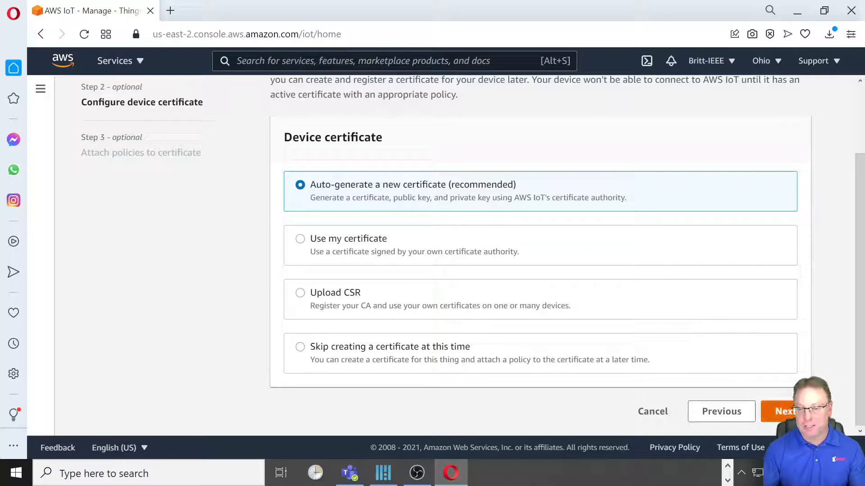
left_click(783, 411)
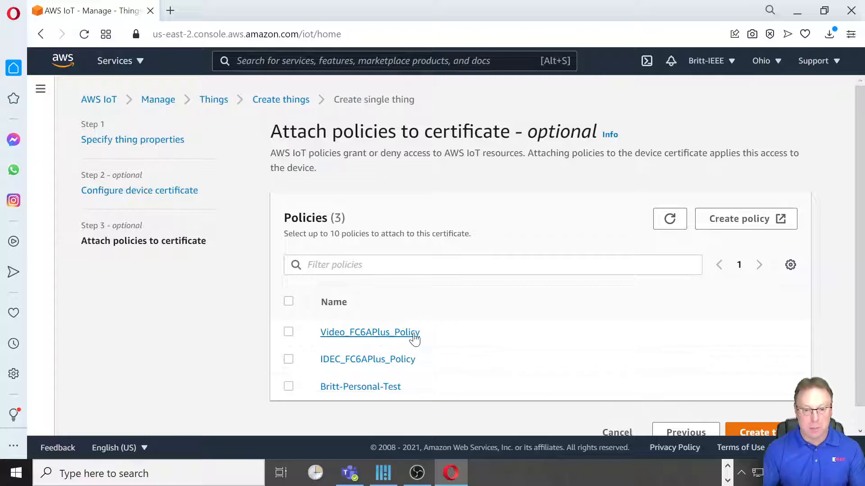
- Tick Video_FC6APlus_Policy for the certificate and create the thing
left_click(288, 334)
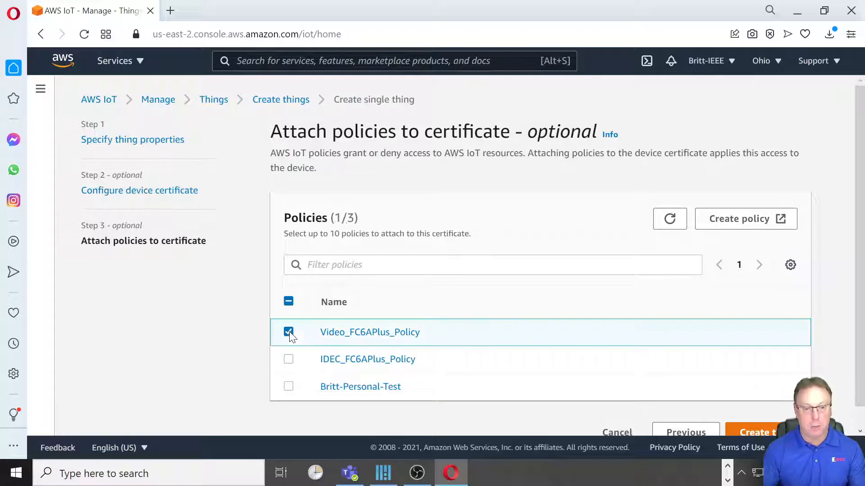
scroll(735, 350, "down", 1)
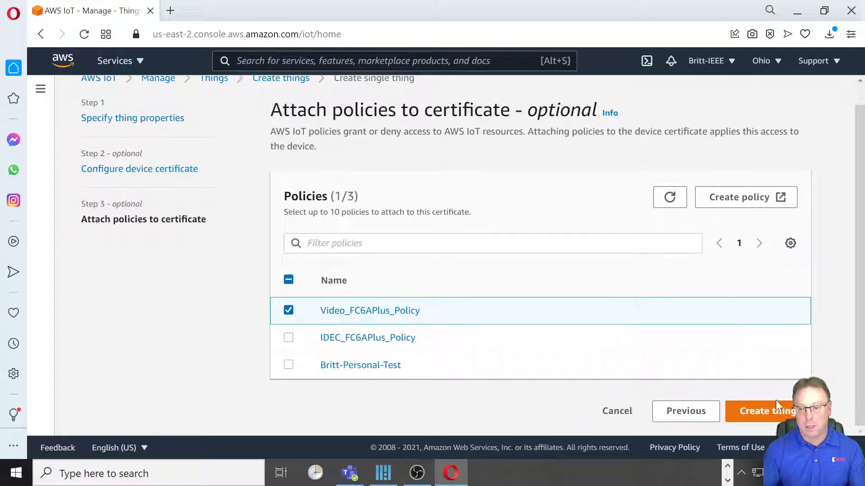
left_click(781, 419)
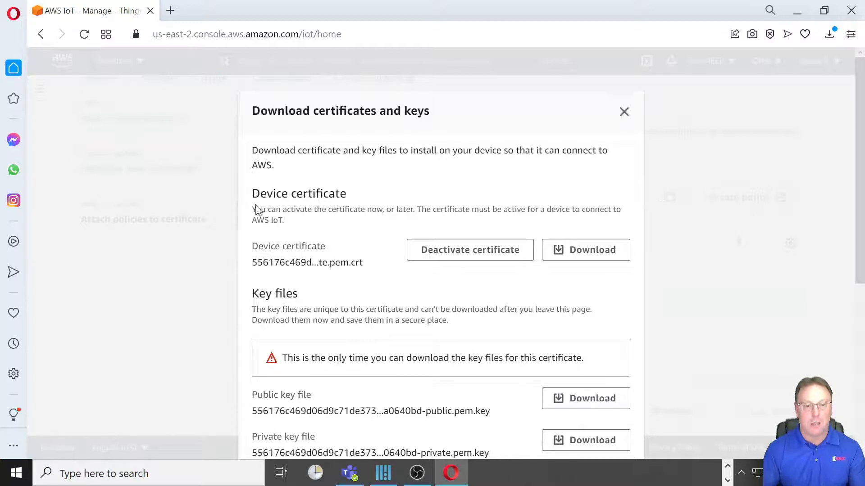
- Download the device certificate, the public key file and the private key file
scroll(390, 201, "down", 2)
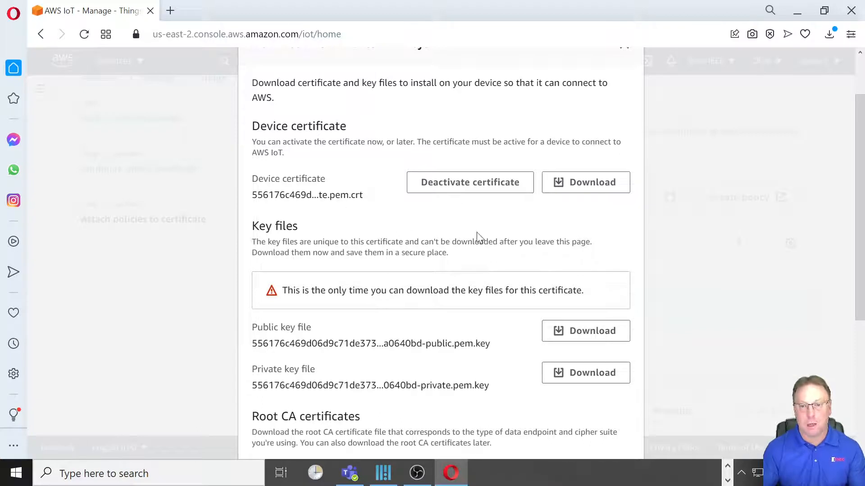
left_click(603, 190)
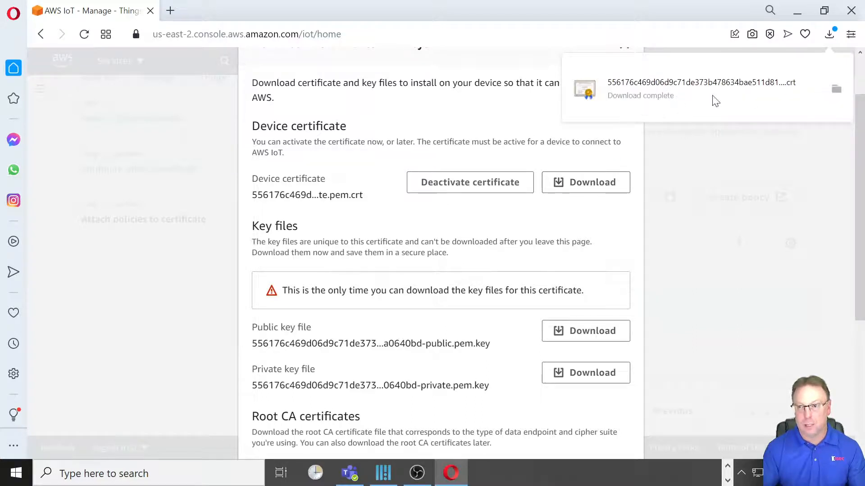
scroll(697, 263, "down", 3)
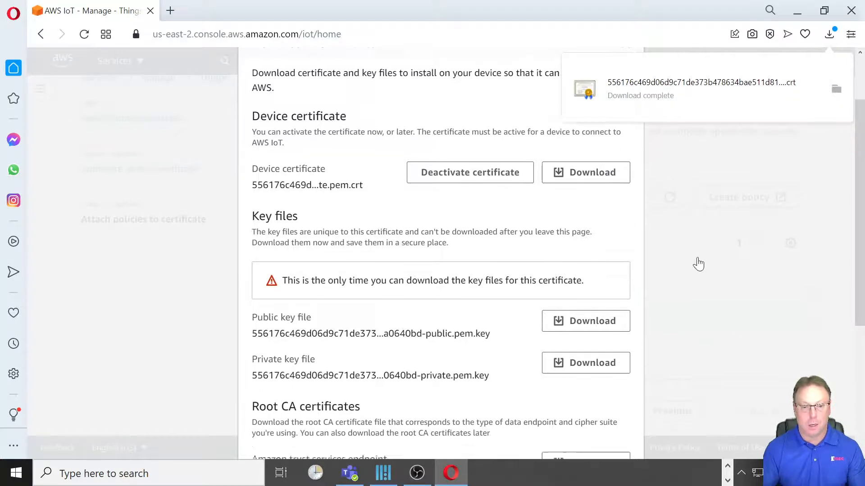
scroll(684, 230, "down", 2)
scroll(681, 231, "up", 2)
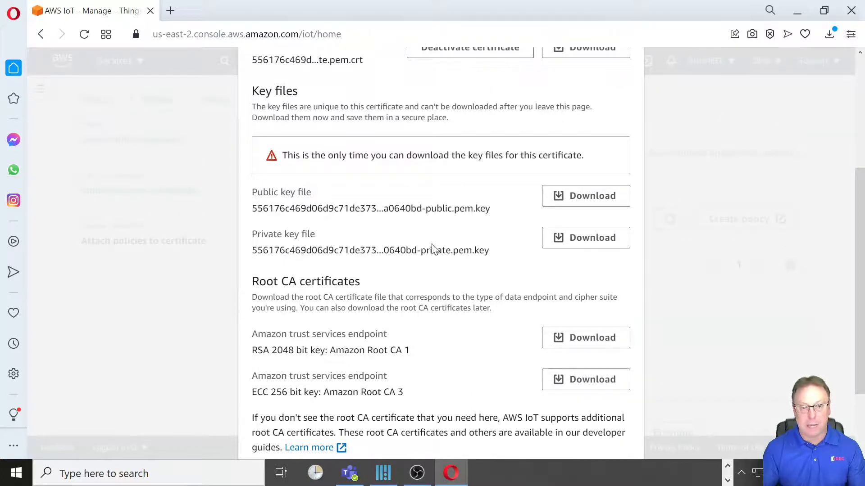
left_click(575, 197)
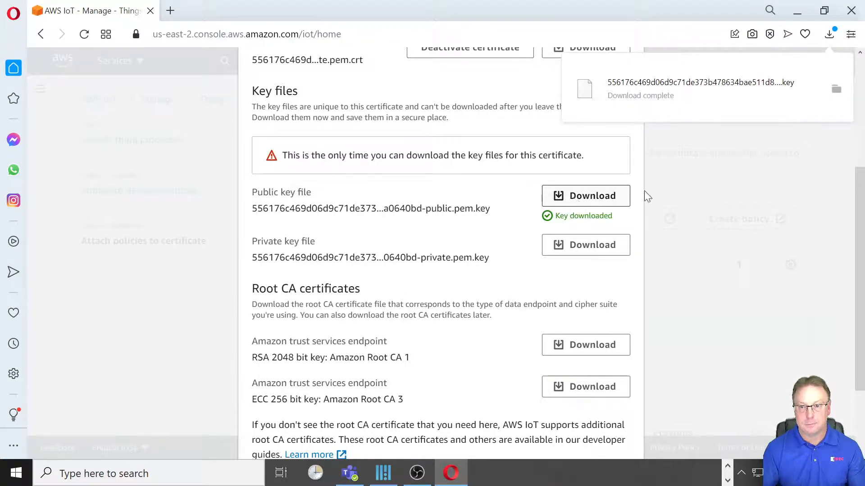
left_click(703, 188)
scroll(585, 250, "down", 6)
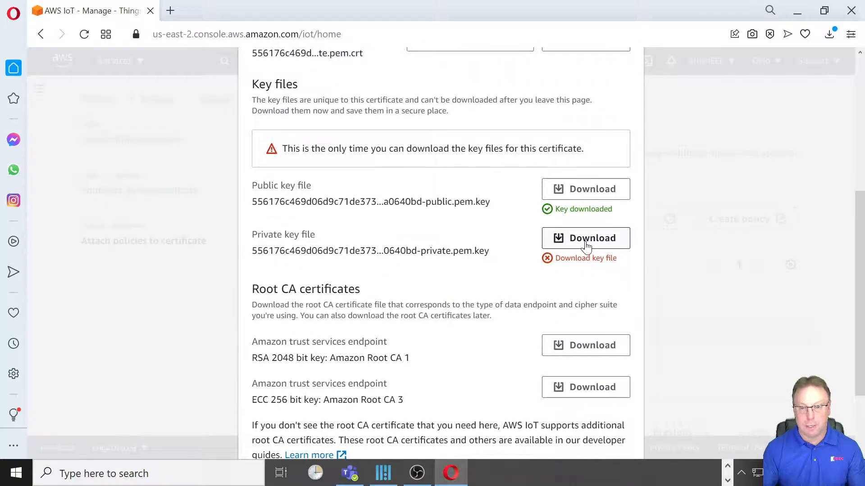
left_click(585, 243)
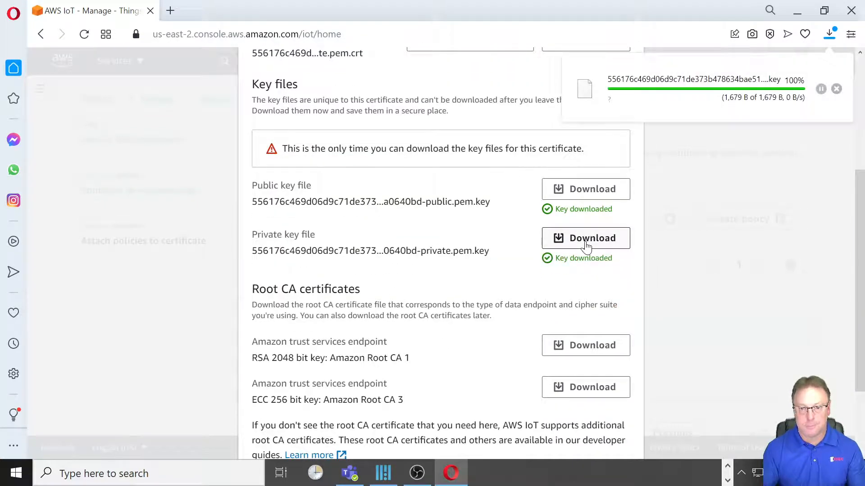
scroll(586, 247, "down", 2)
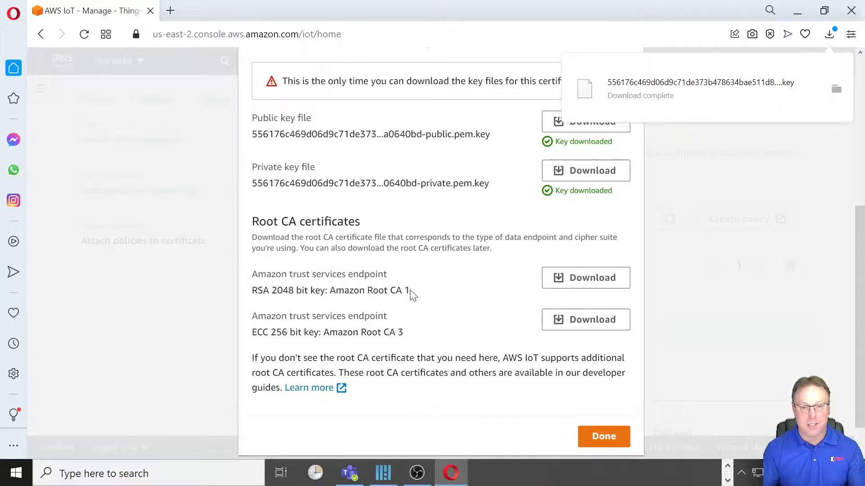
- Download the Amazon Root CA 1 certificate and finish, returning to the Things list showing Video_FC6APlus
left_click_drag(410, 290, 336, 290)
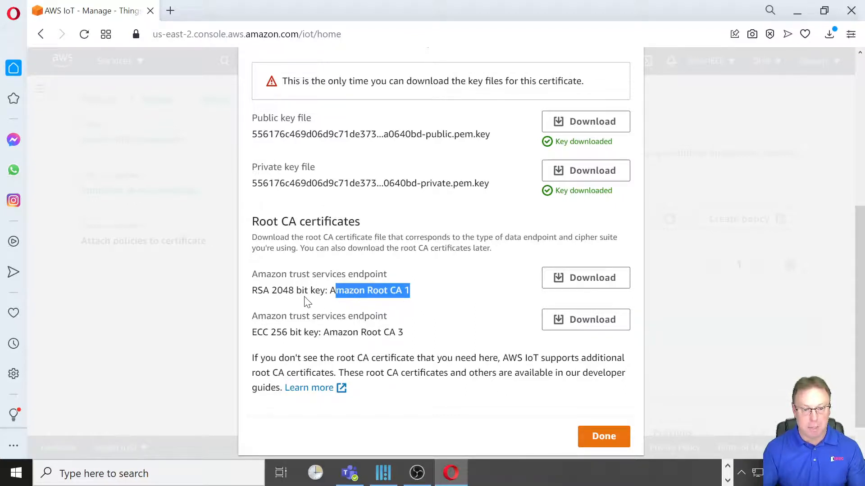
left_click(573, 283)
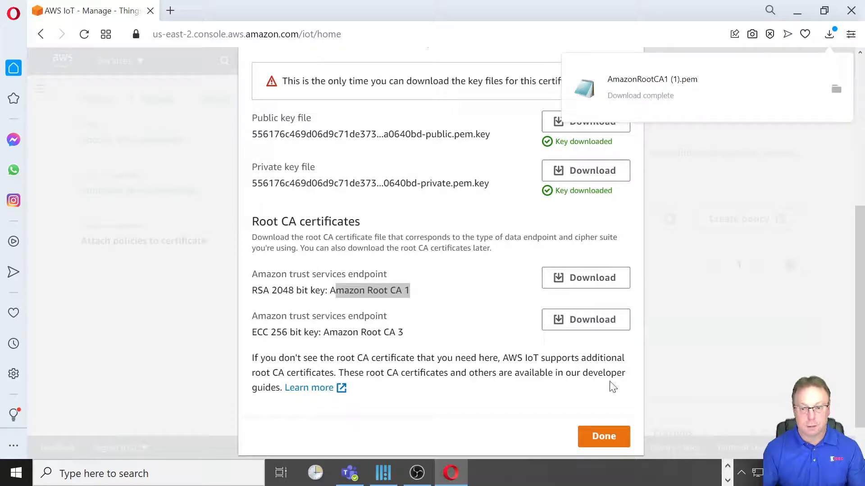
left_click(603, 436)
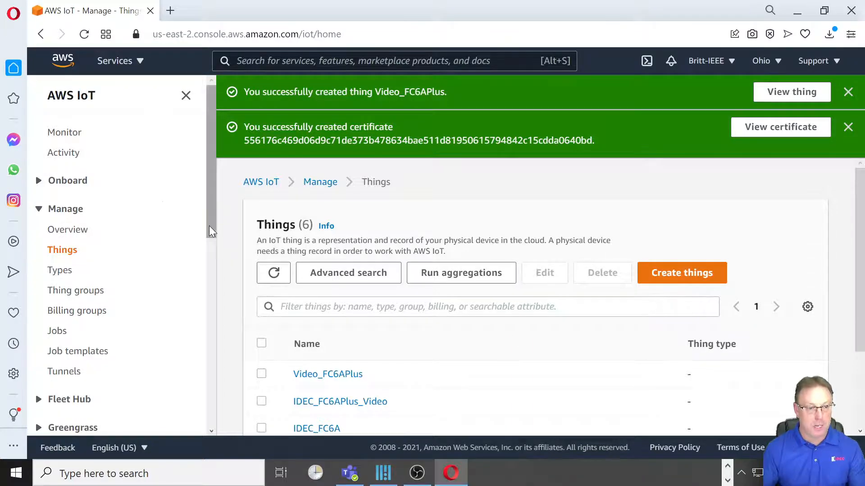
- Copy the device data endpoint address from the AWS IoT Settings page to the clipboard
left_click_drag(212, 229, 162, 358)
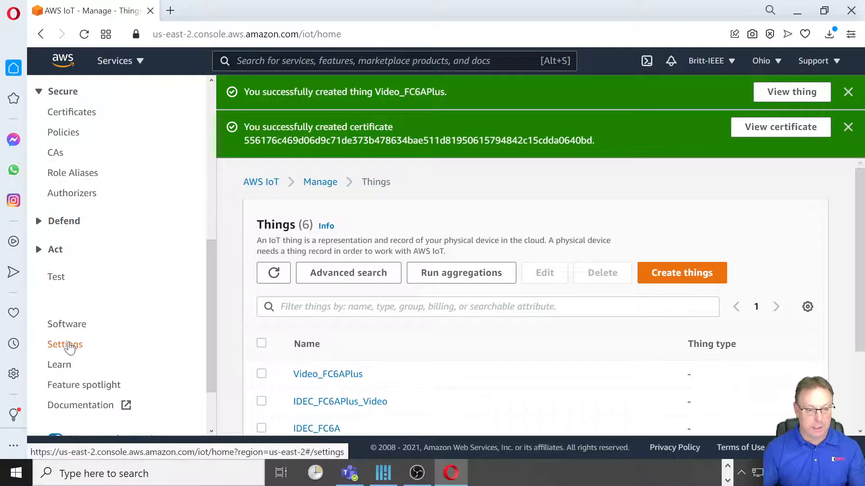
left_click(68, 346)
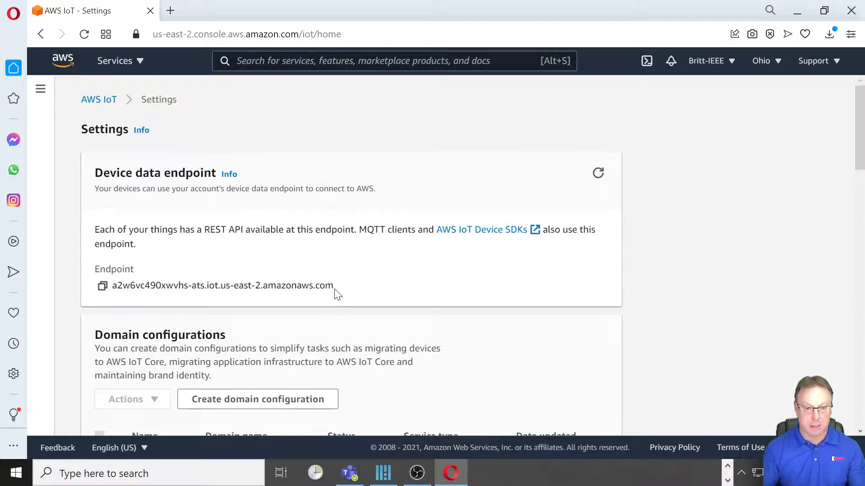
left_click_drag(333, 286, 123, 285)
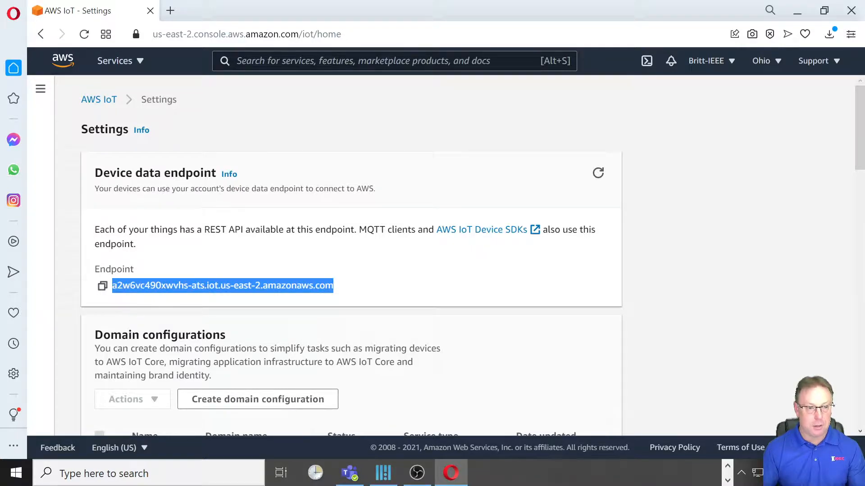
left_click(102, 291)
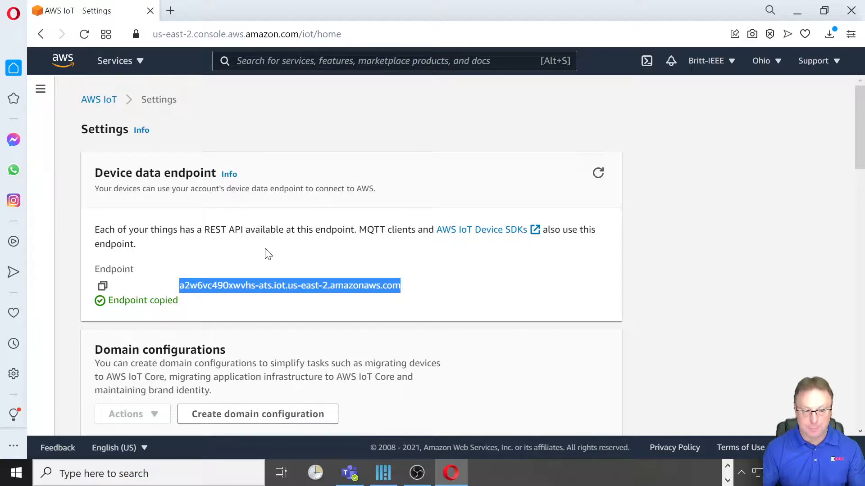
left_click(112, 470)
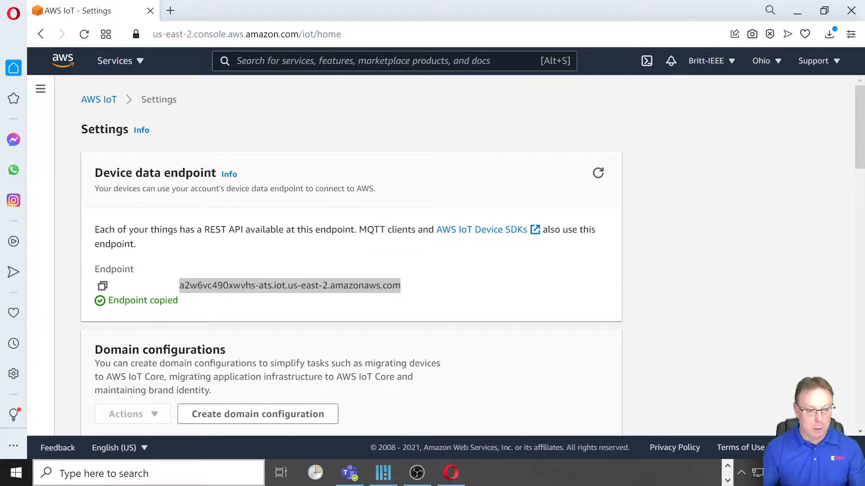
- Paste the copied device data endpoint into a new untitled Notepad document
type("notepad")
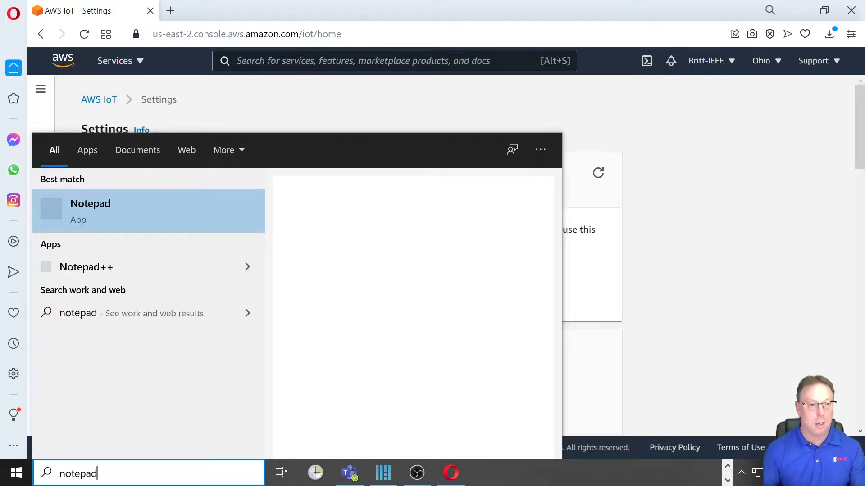
left_click(104, 223)
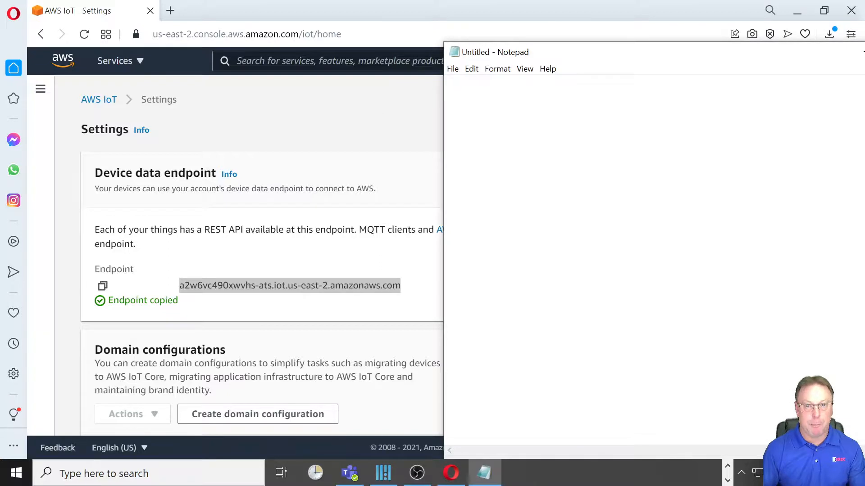
key("ctrl+v")
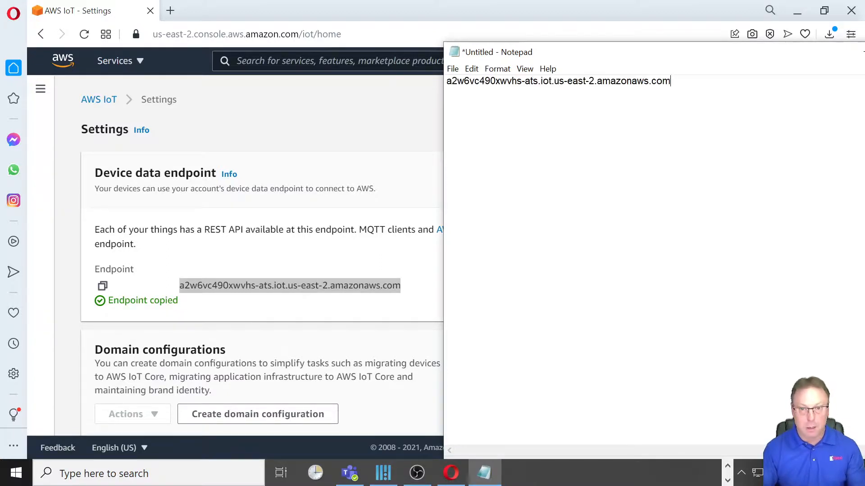